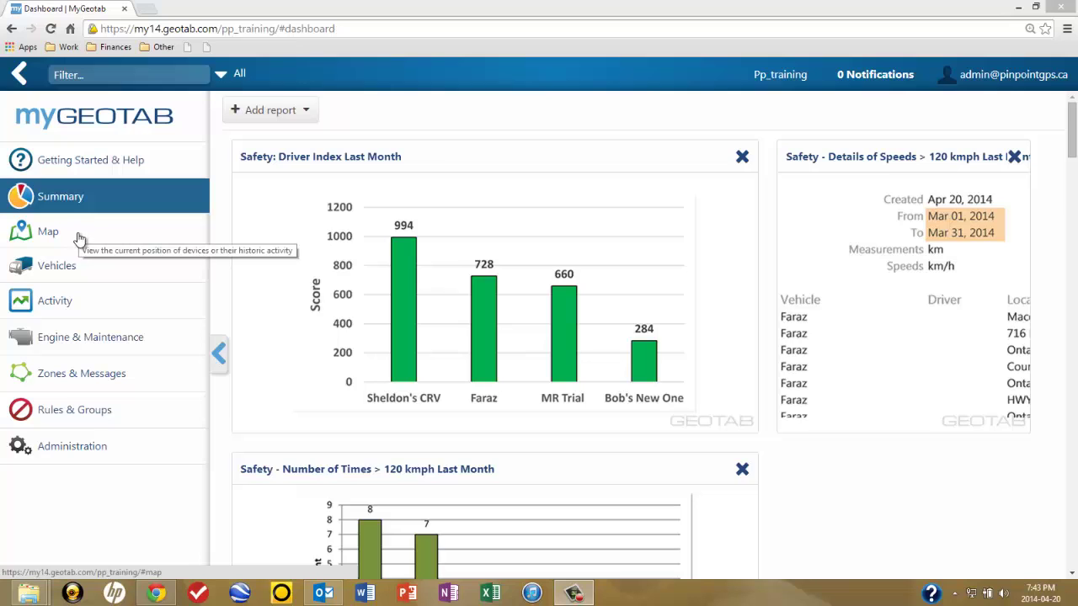
- Expand the Administration section in the left sidebar to show user management
left_click(74, 451)
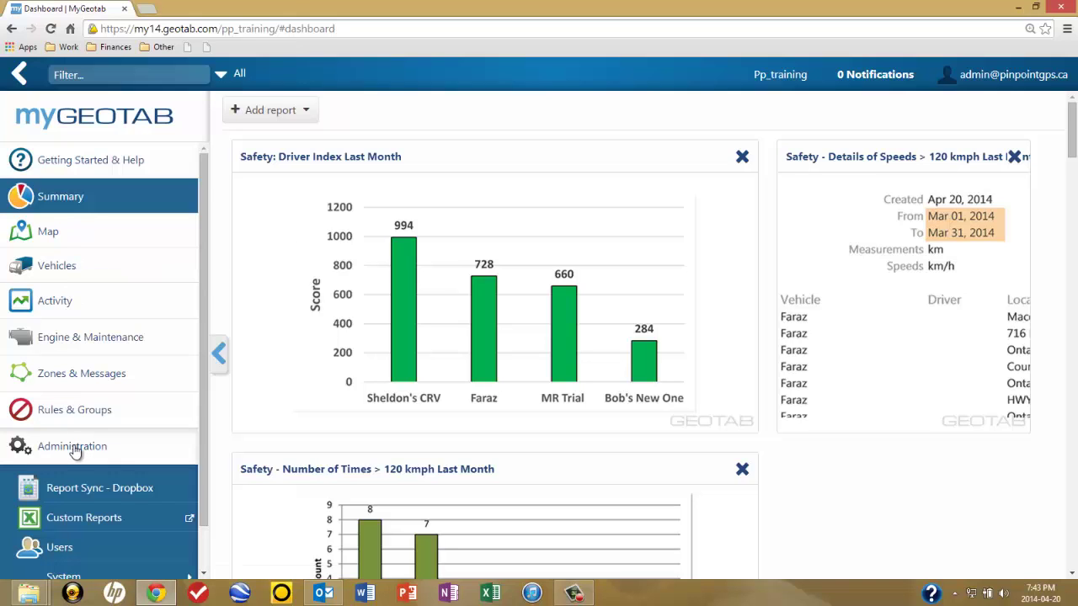
- Go to Administration > Users and start a new user
left_click(61, 549)
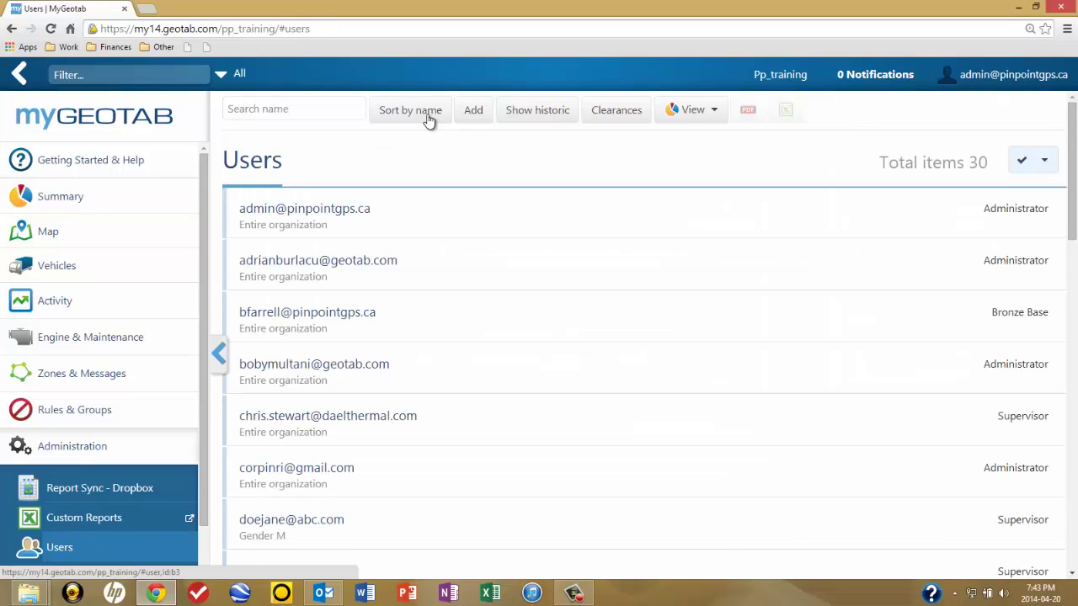
left_click(474, 111)
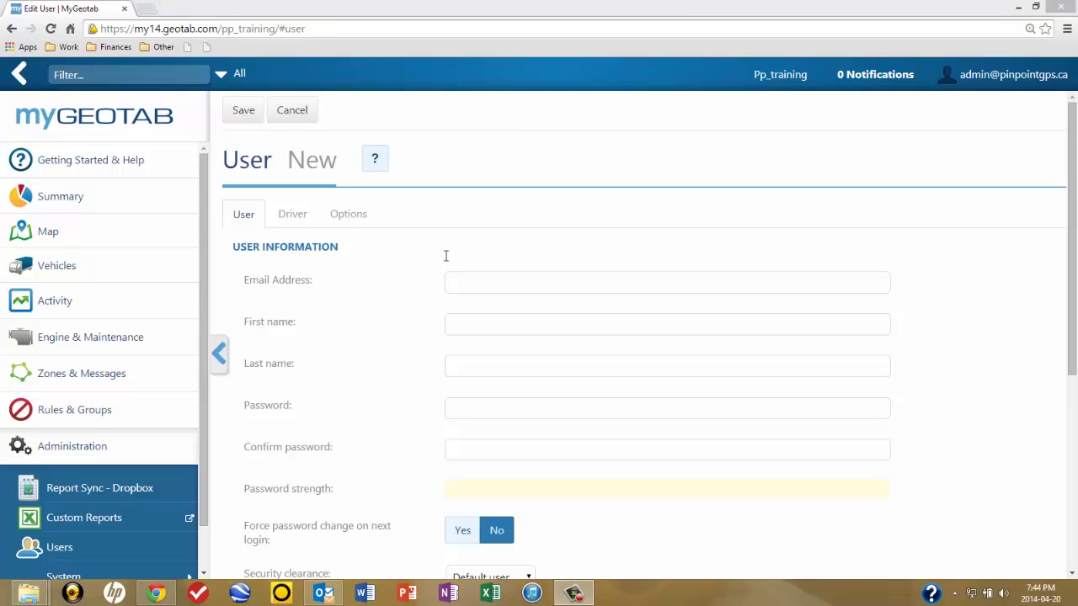
- Enter the new user's e-mail address, first name and last name
left_click(471, 284)
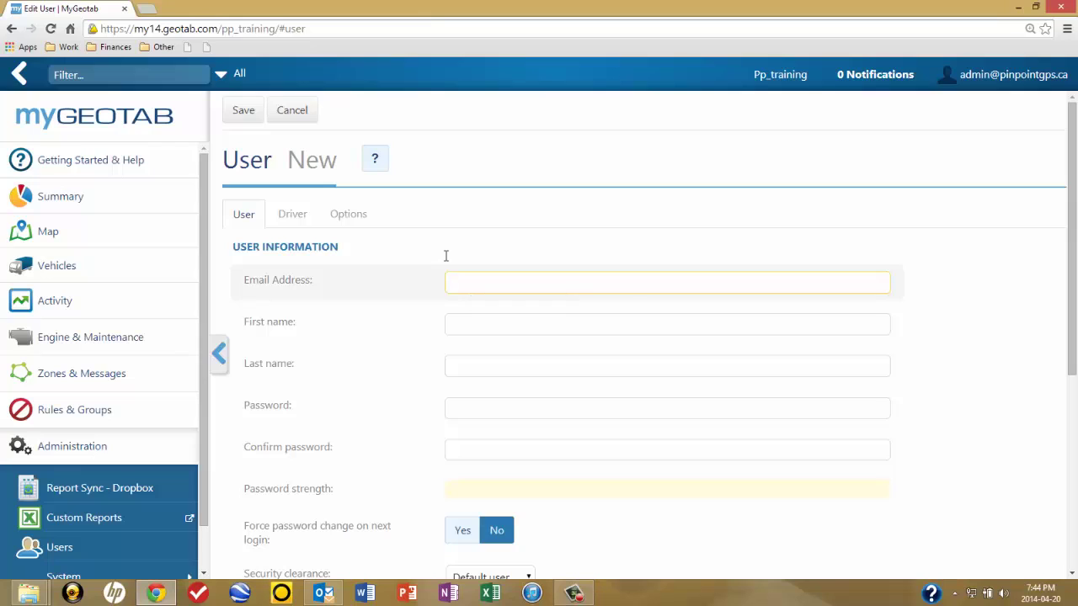
type("doejohn@abc.com")
key("Tab")
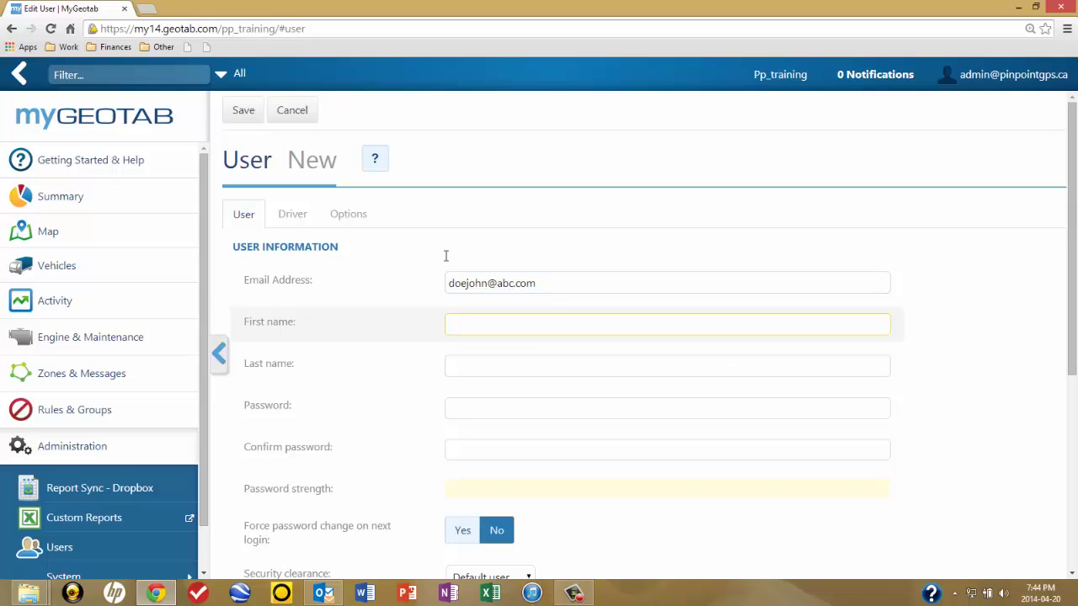
type("John")
key("Tab")
type("Doe")
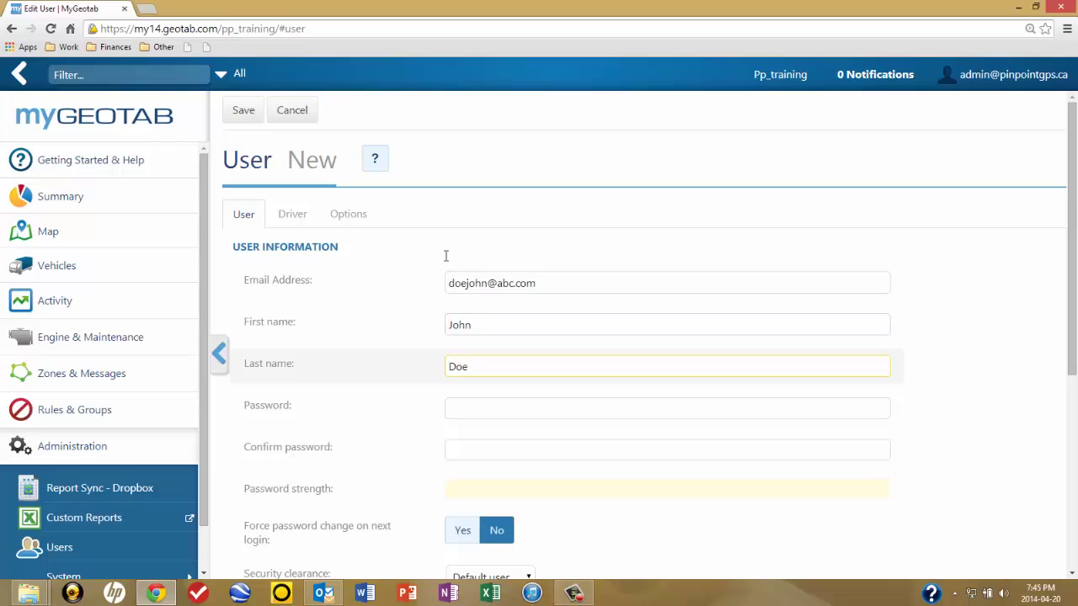
- Leave the password blank and set Force password change on next login to Yes
key("Tab")
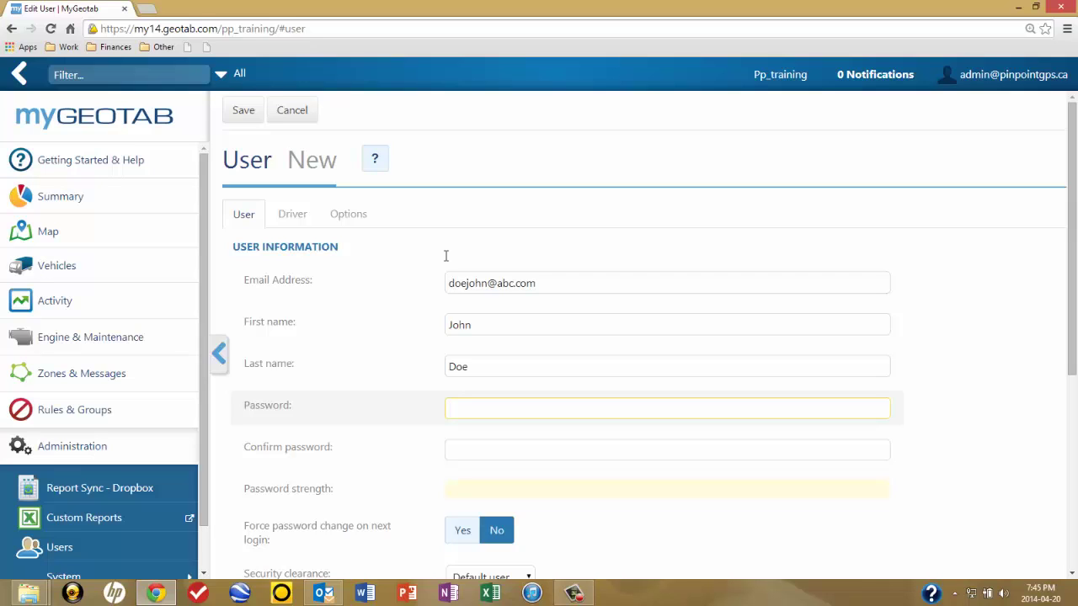
key("Tab")
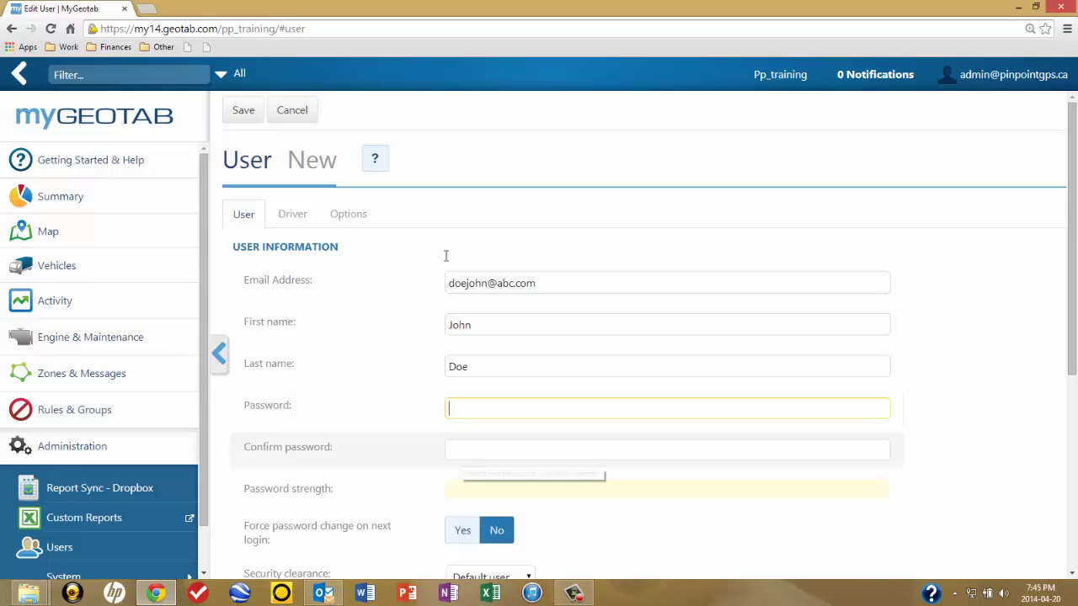
key("Tab")
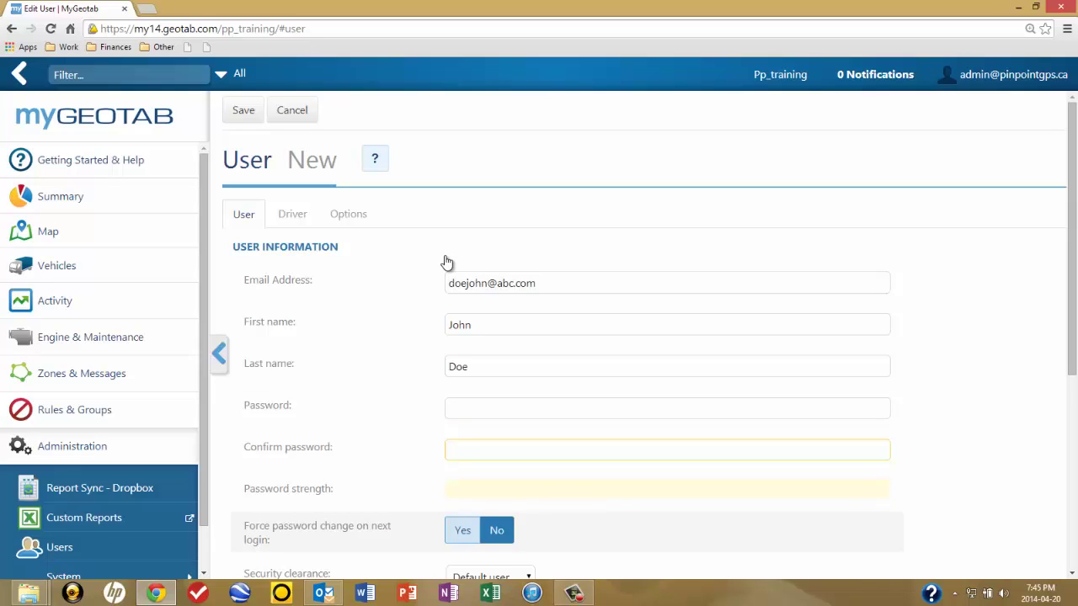
key("space")
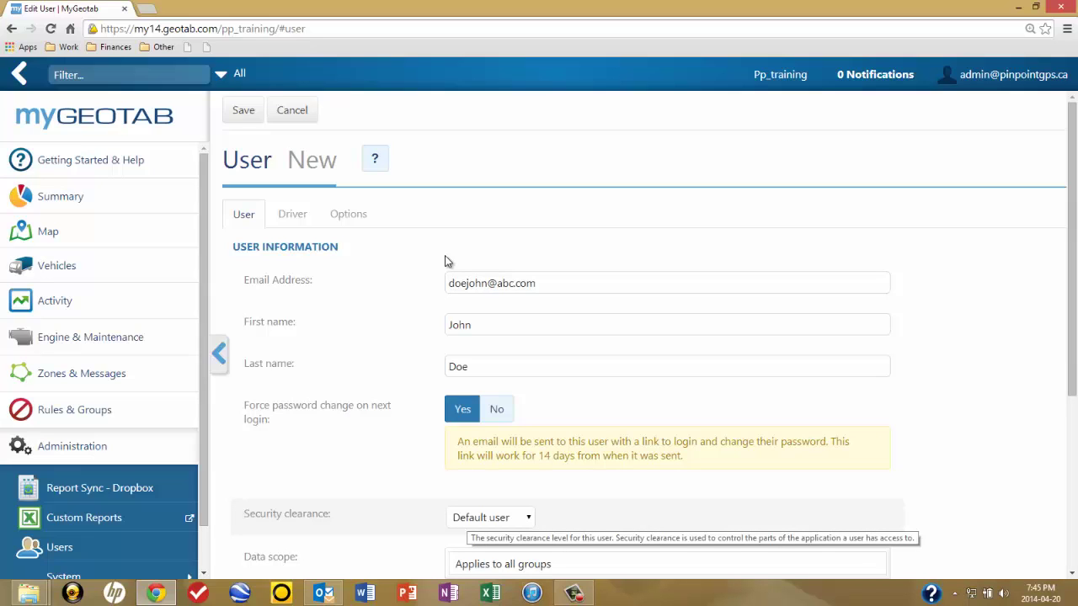
key("shift+Tab")
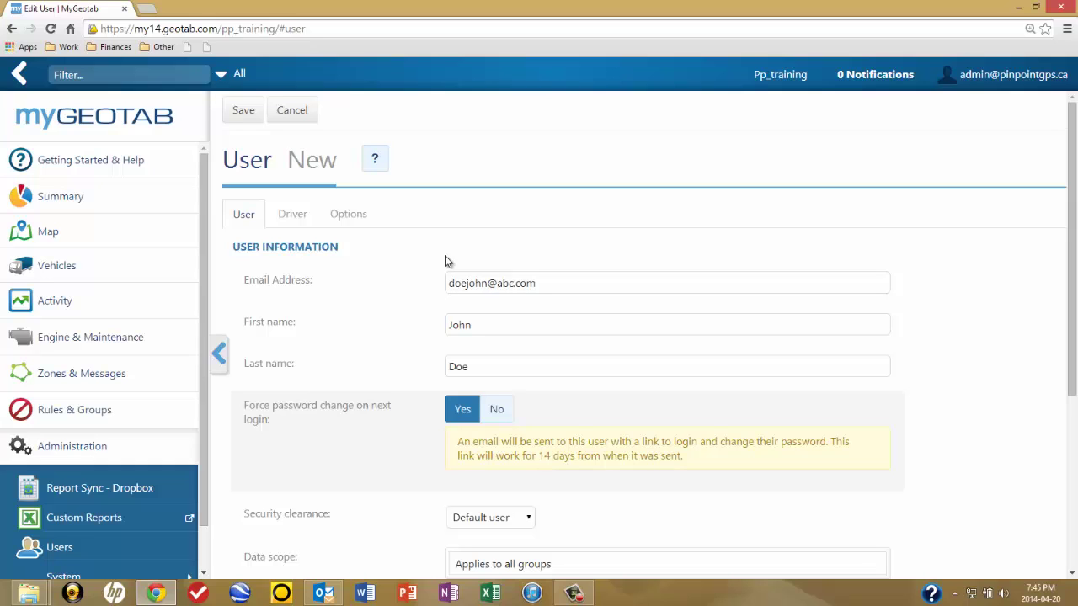
- Set the new user's security clearance to Supervisor
scroll(446, 261, "down", 3)
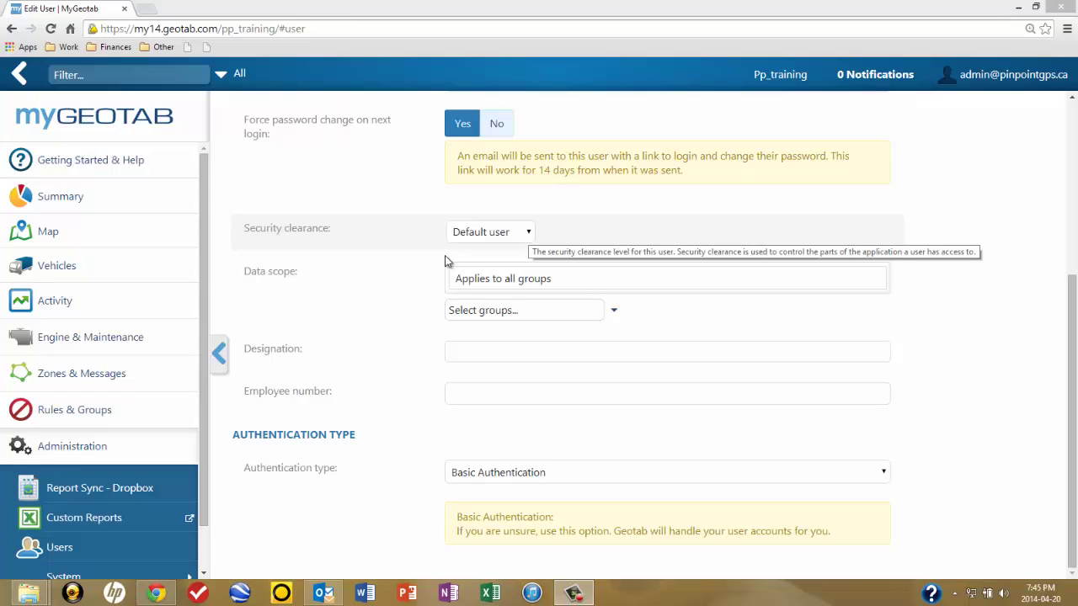
left_click(484, 233)
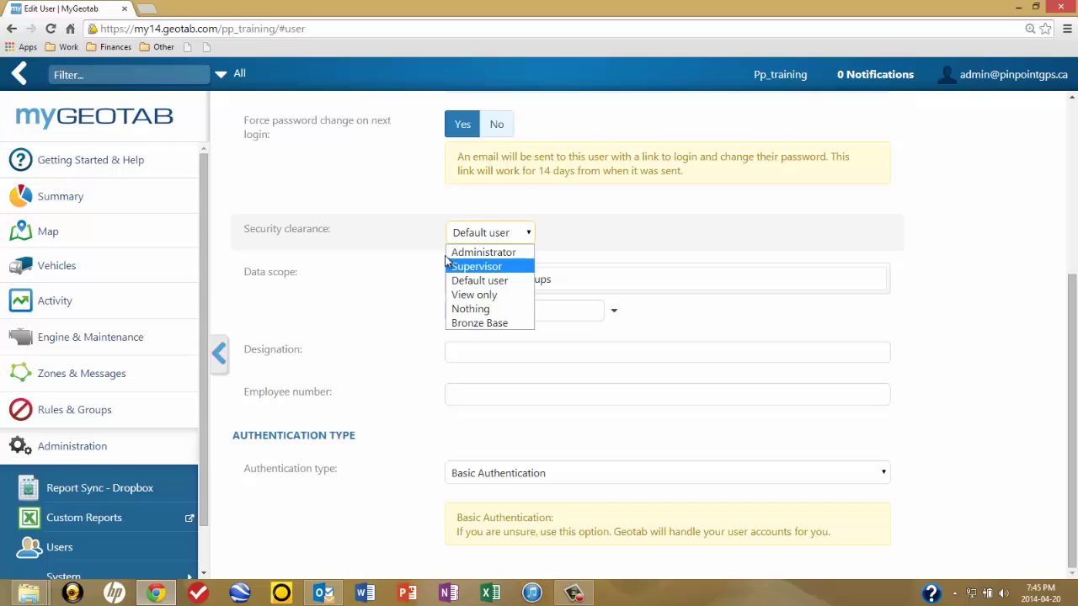
key("Return")
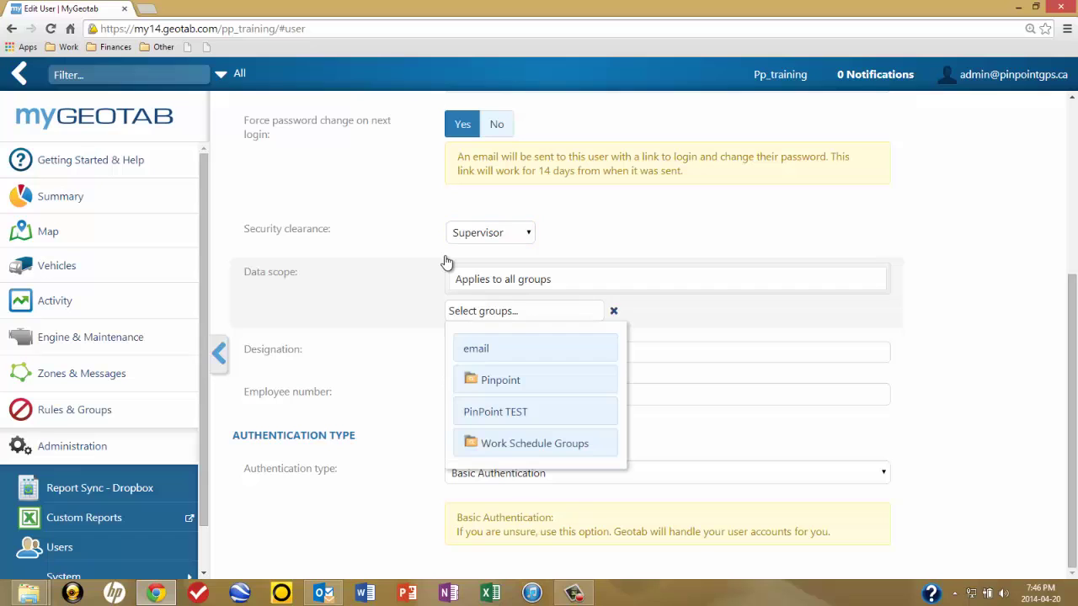
- Limit the data scope to the Gender M group inside the Pinpoint folder, not PinPoint TEST
key("Down")
key("Down")
key("Down")
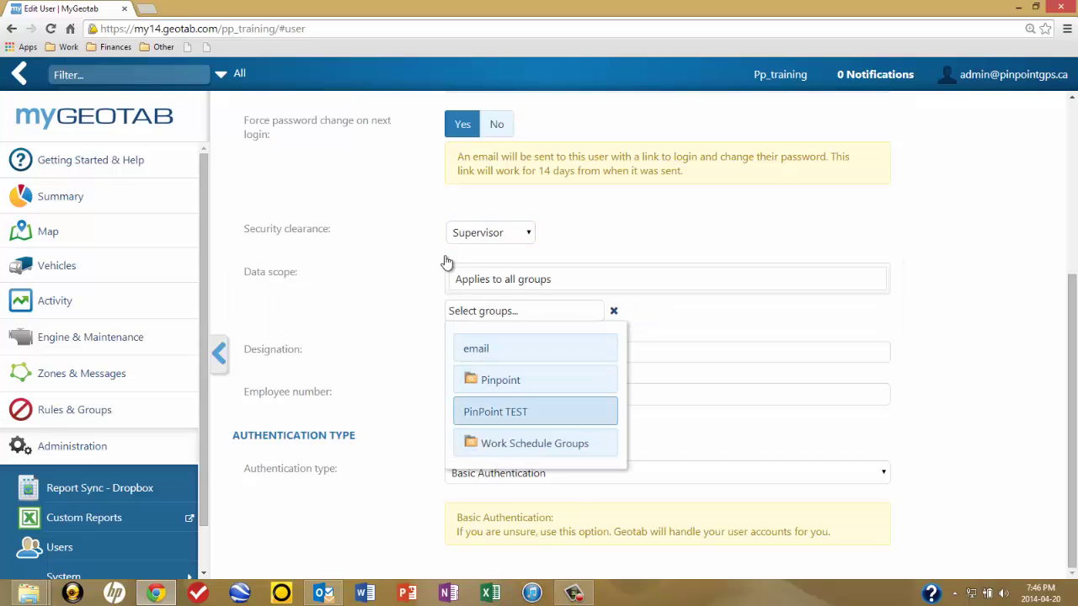
key("Return")
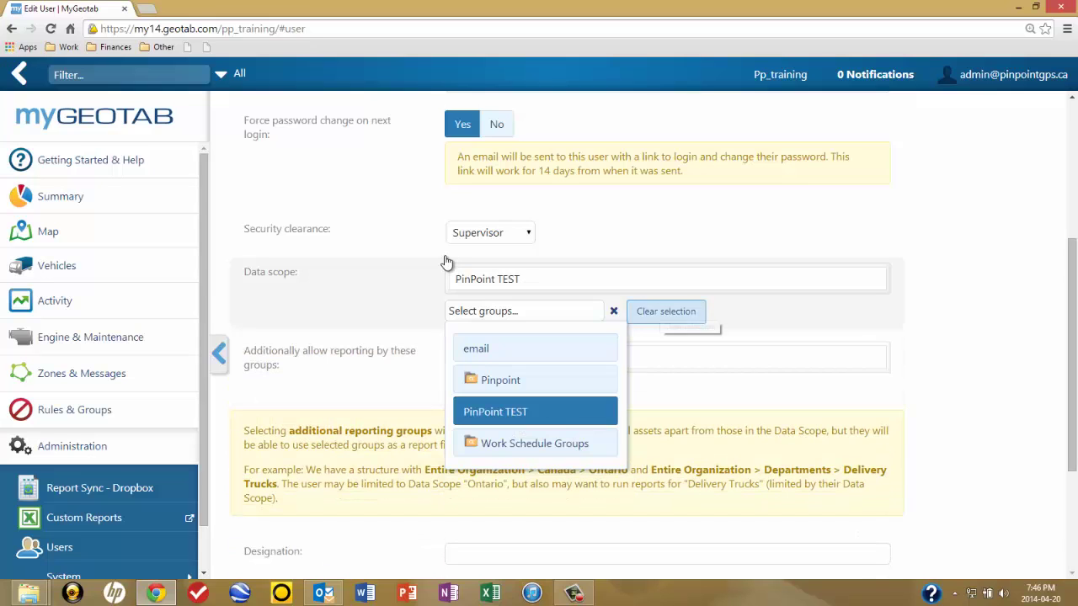
key("Return")
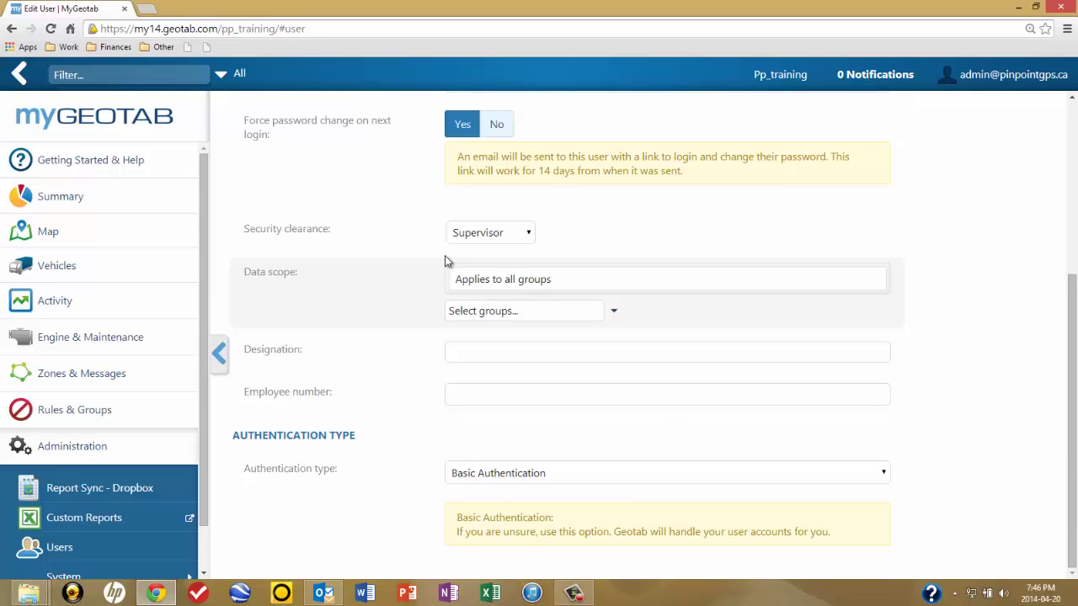
left_click(614, 311)
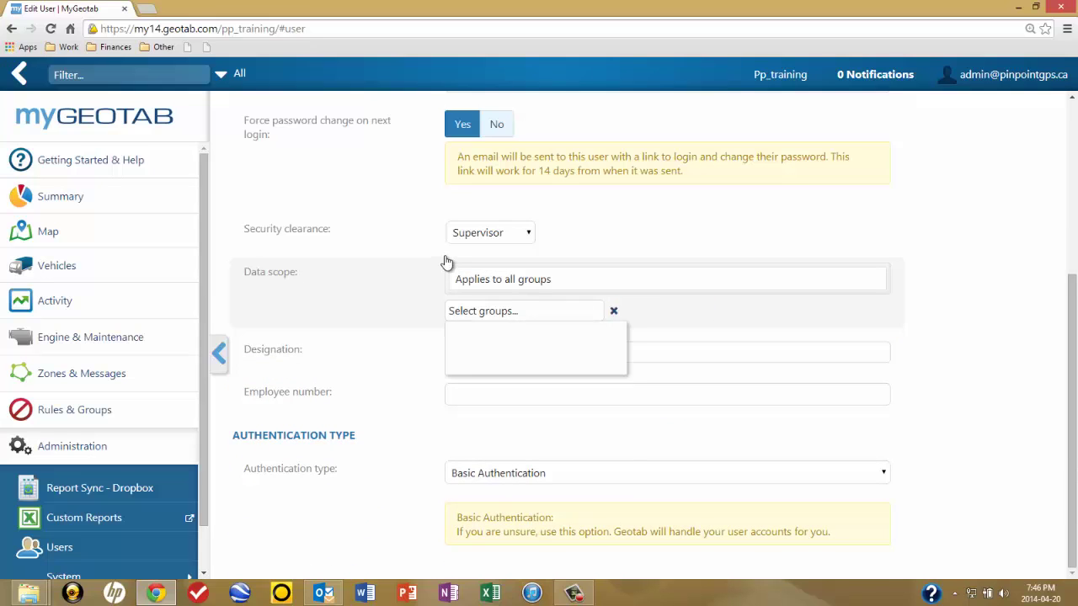
key("Down")
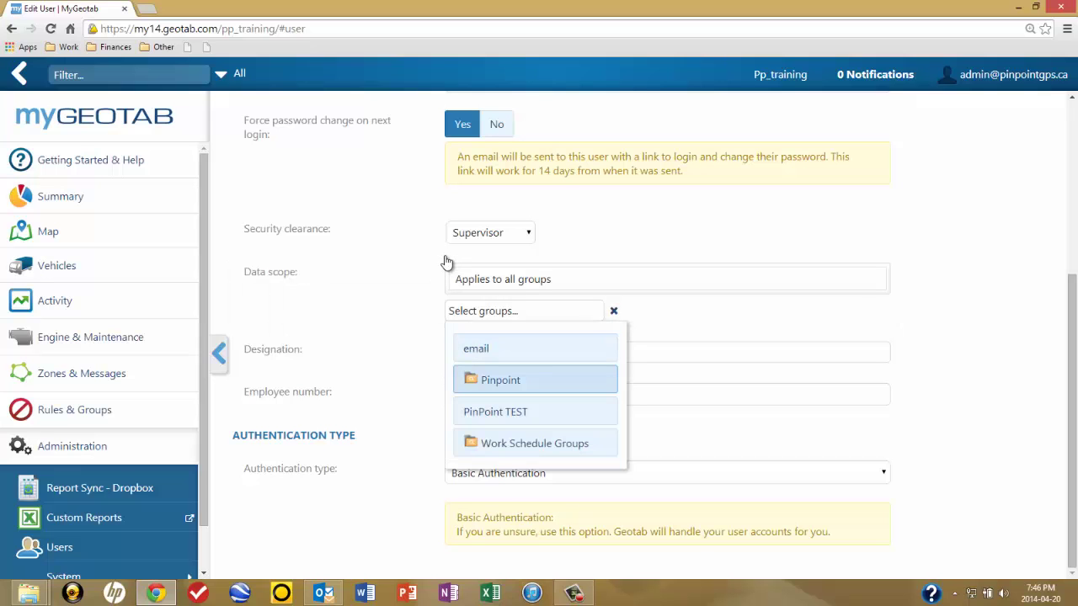
key("Return")
key("Down")
key("Down")
key("Return")
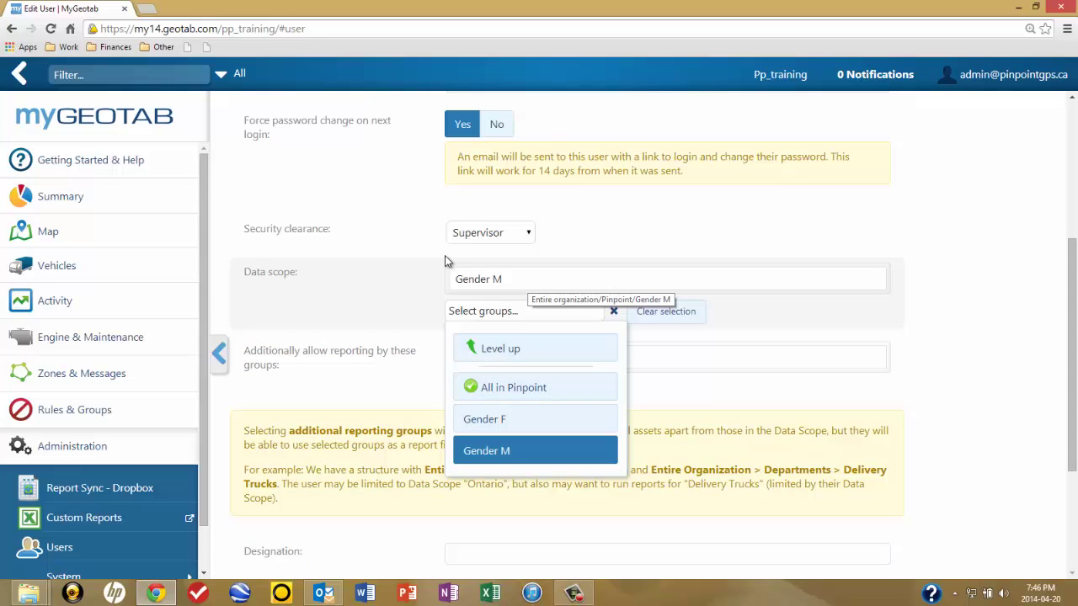
key("Escape")
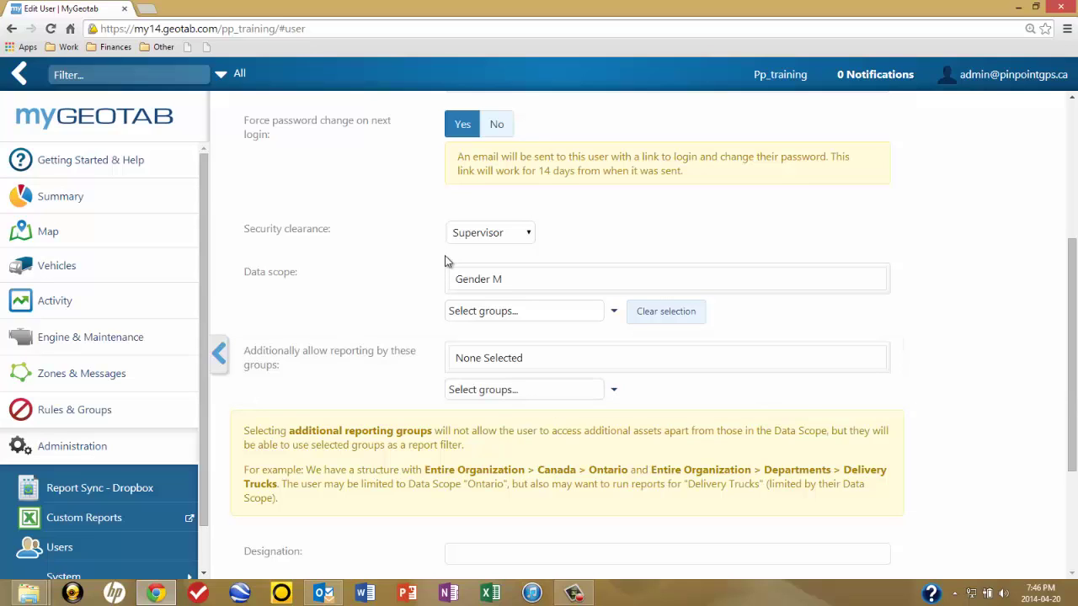
scroll(446, 262, "down", 3)
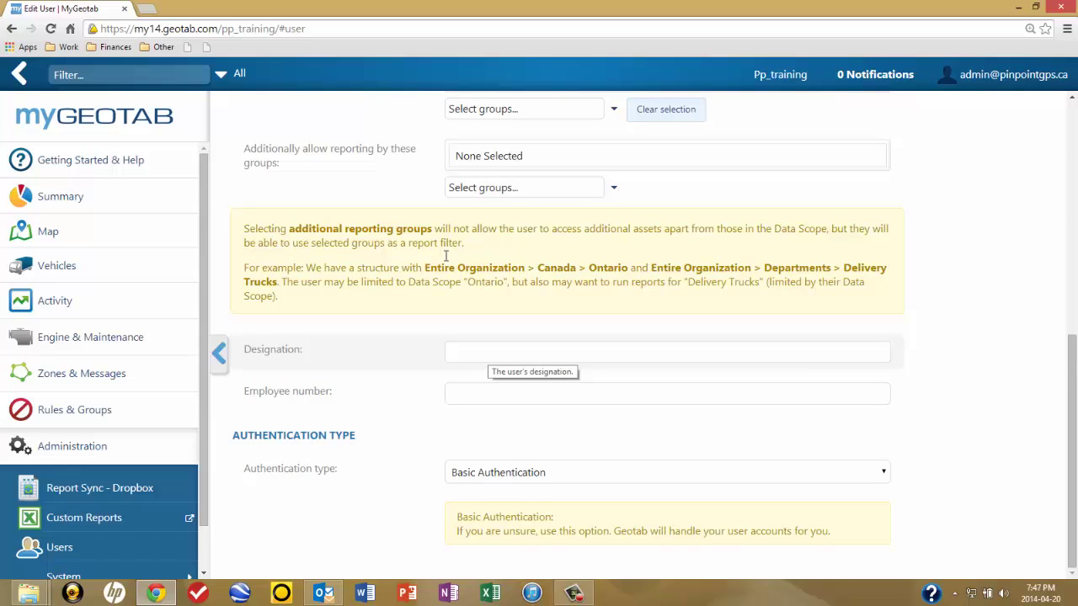
- Leave Designation and Employee number empty and return to the top of the form
key("Tab")
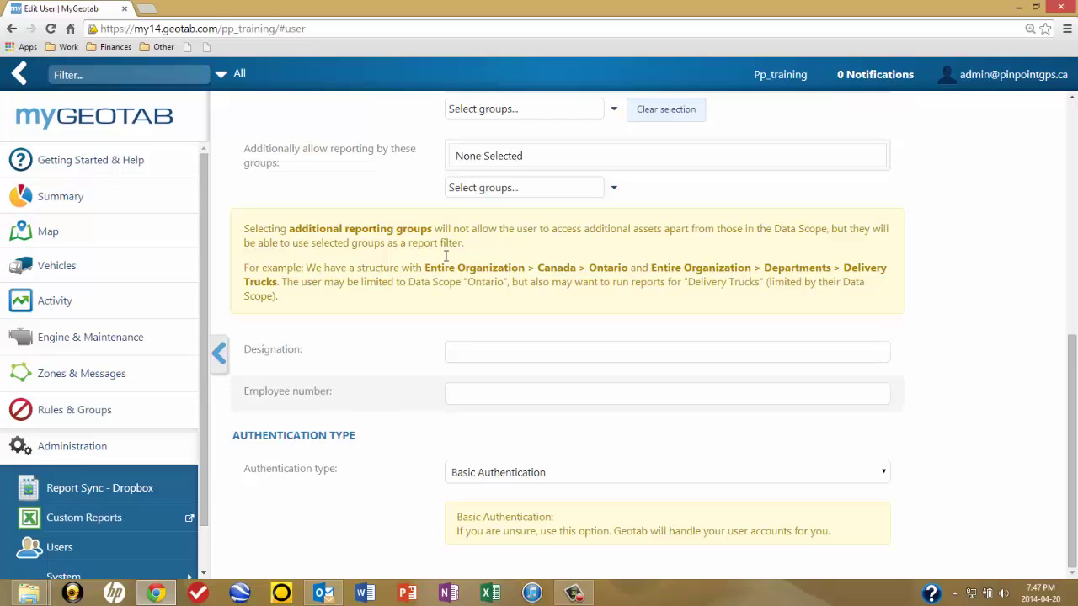
key("shift+Tab")
key("Tab")
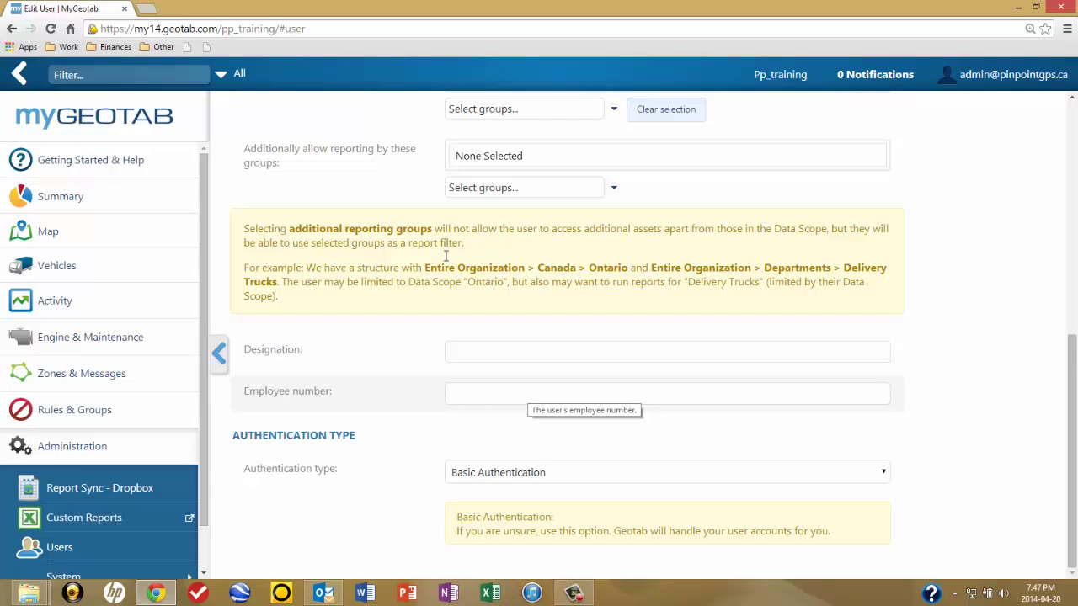
left_click(446, 261)
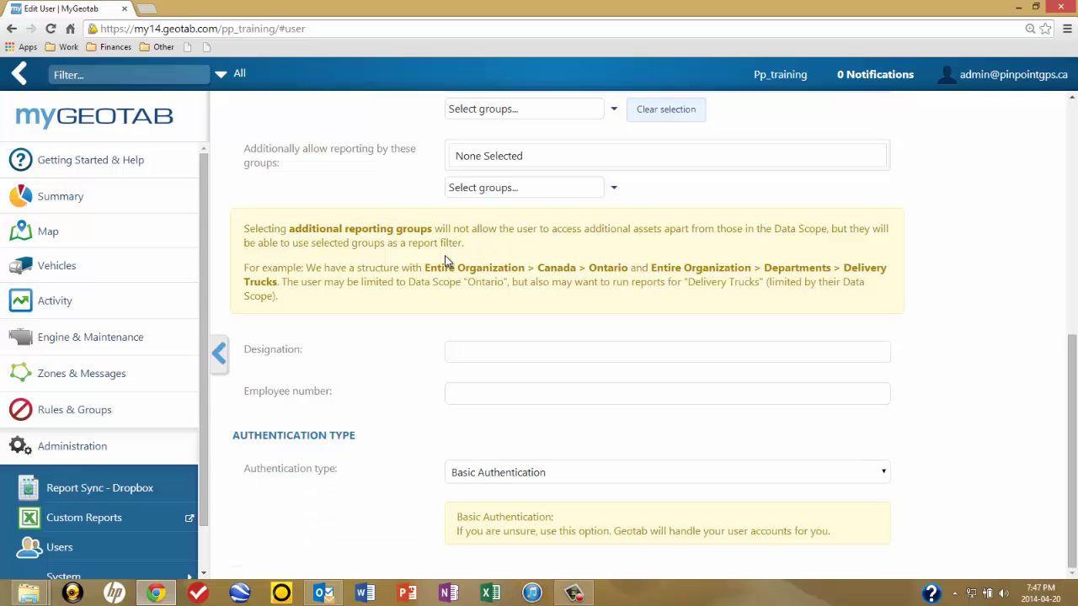
scroll(447, 261, "up", 15)
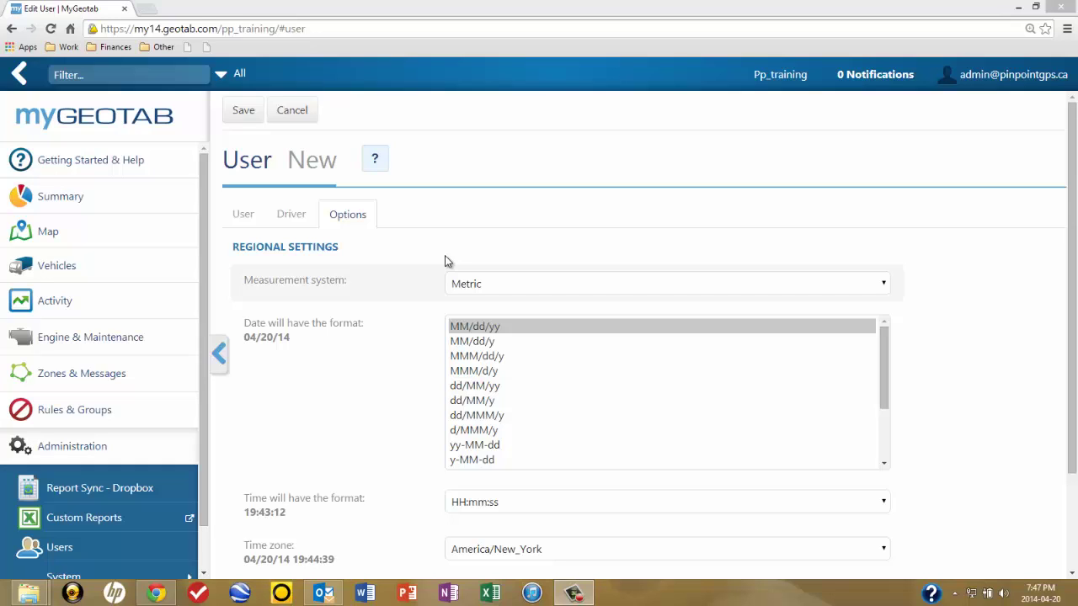
- Keep Metric measurement and change the time zone to America/Vancouver
left_click(447, 262)
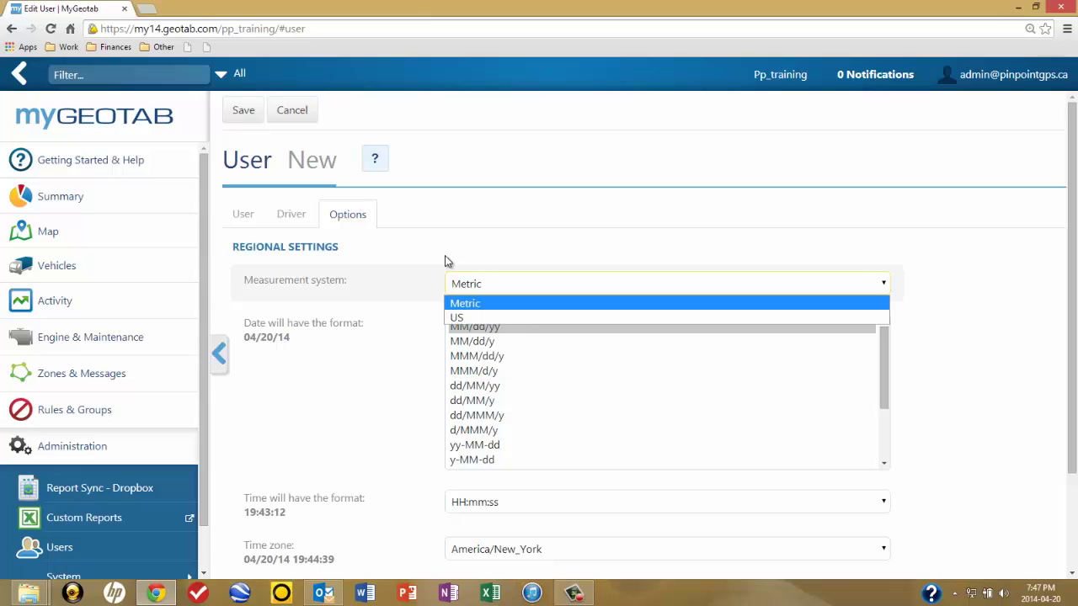
left_click(447, 261)
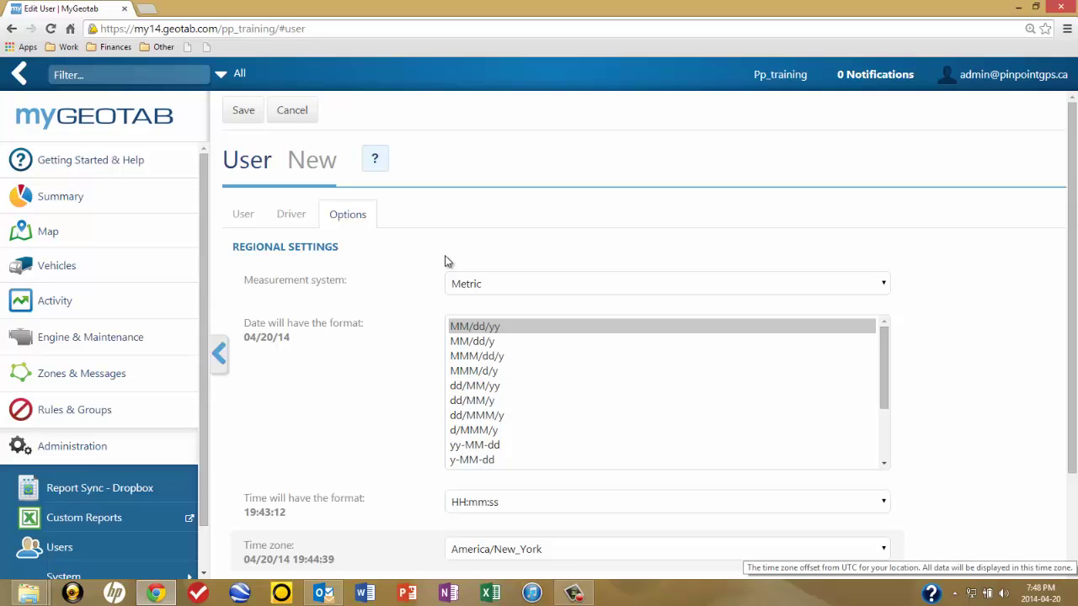
key("alt+Down")
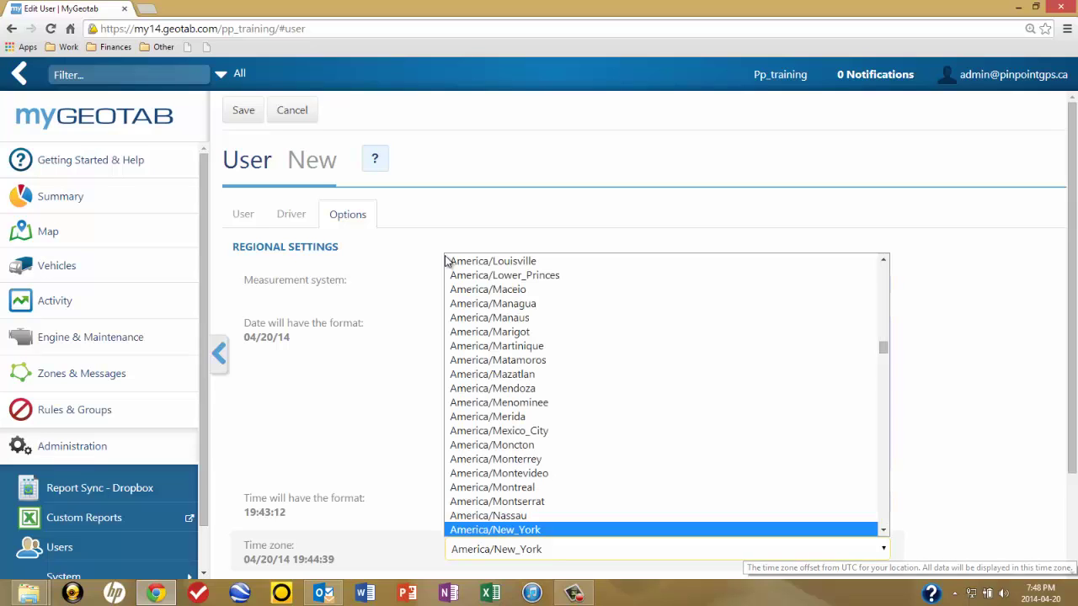
scroll(446, 261, "down", 18)
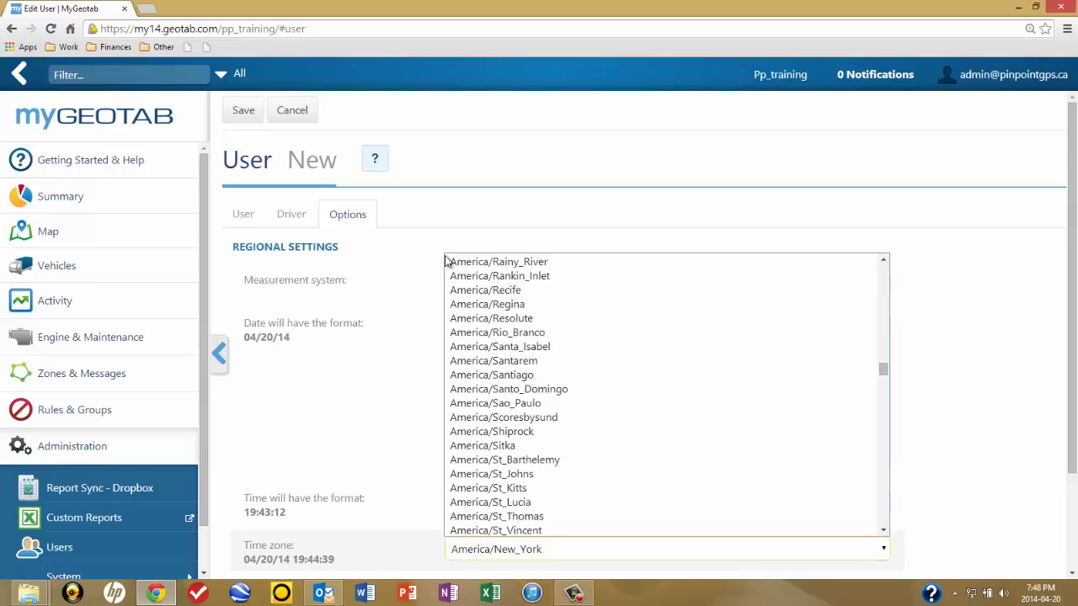
key("Up")
key("Up")
key("Up")
key("Up")
key("Up")
key("Return")
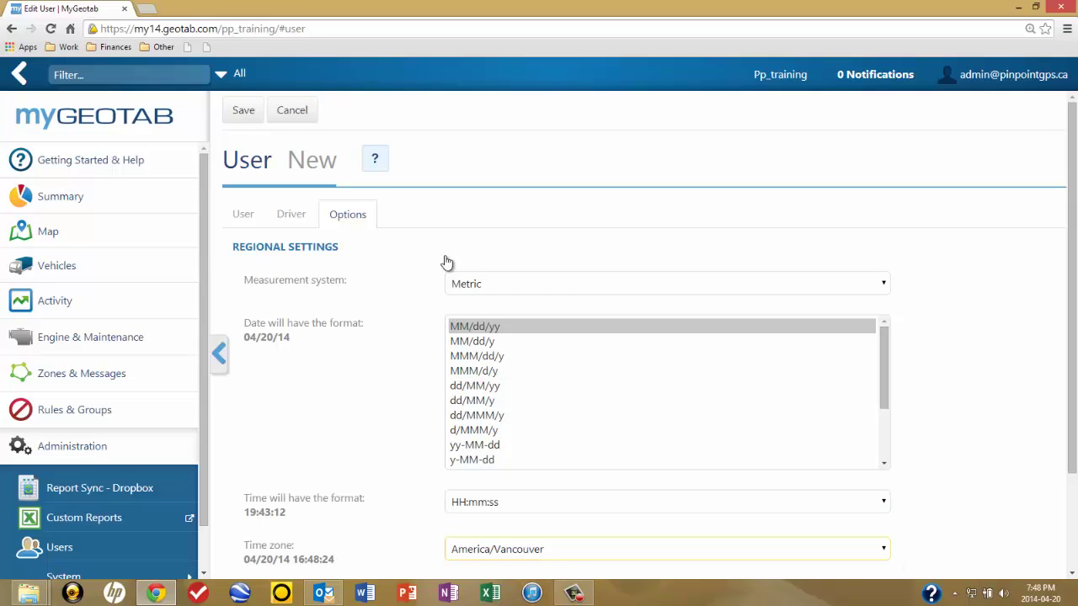
scroll(447, 262, "down", 2)
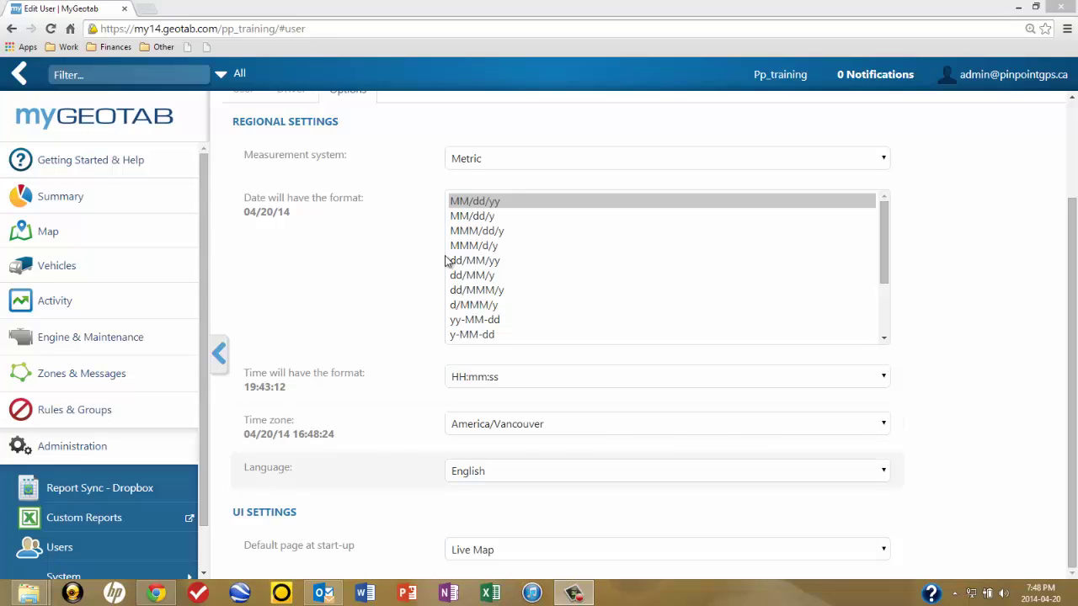
- Keep English as the language and set the default start-up page to Dashboard
key("alt+Down")
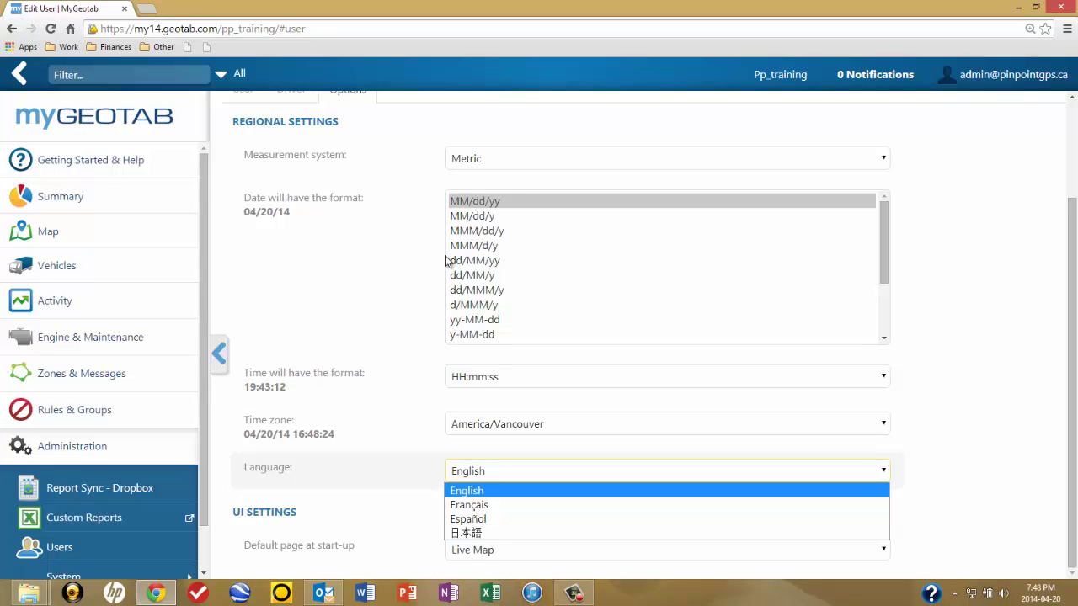
key("Return")
key("Tab")
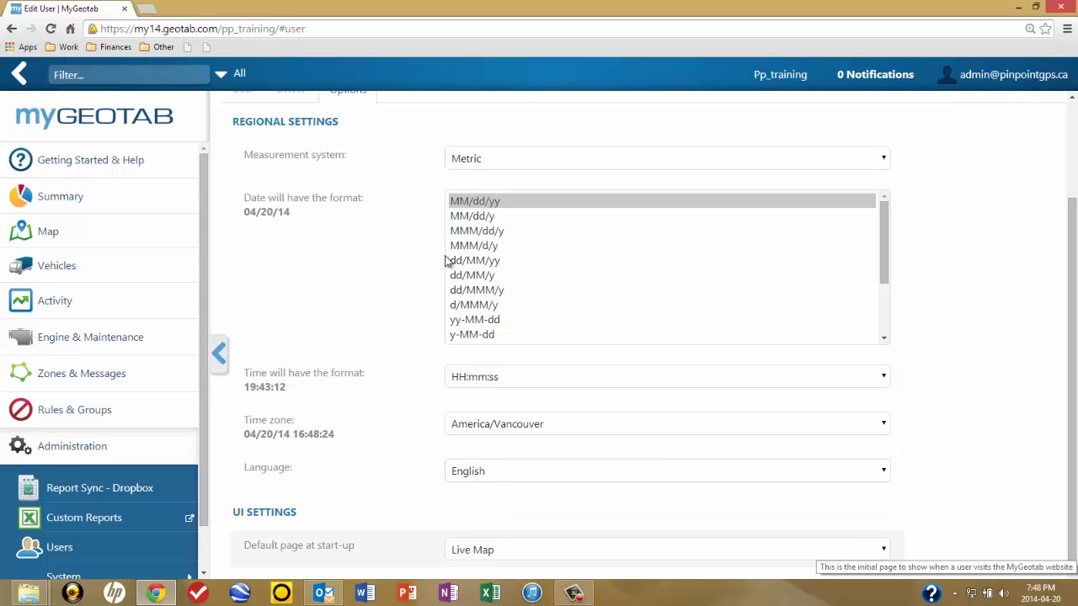
key("alt+Down")
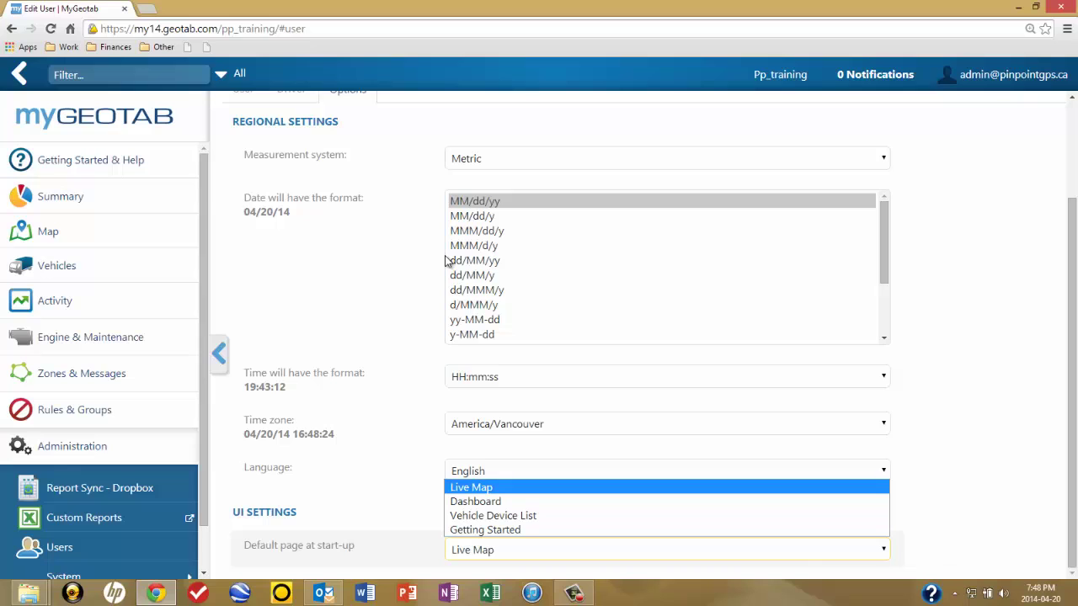
key("Down")
key("Down")
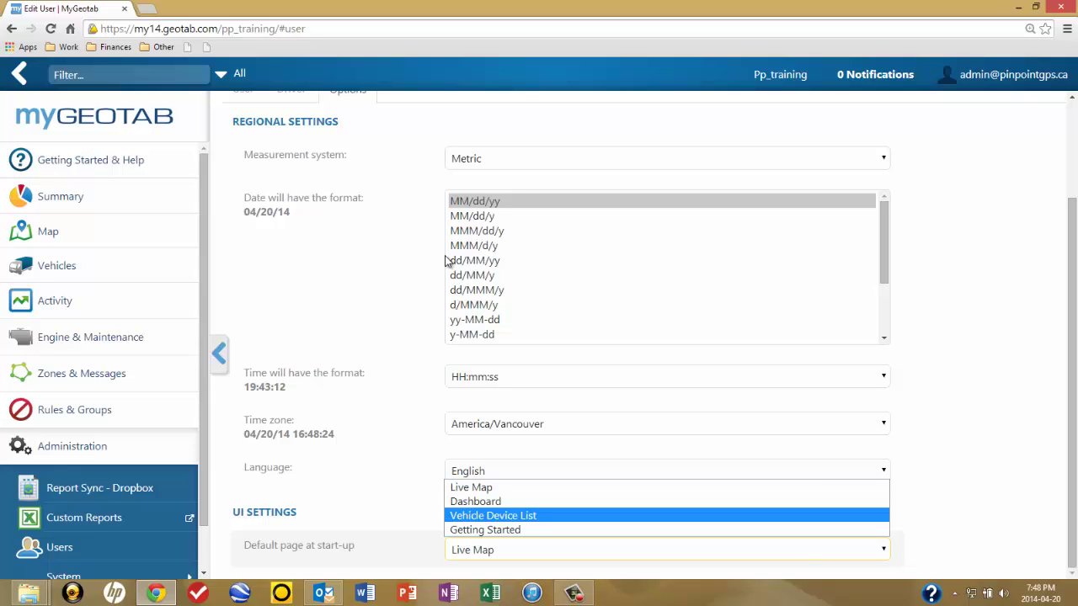
key("Down")
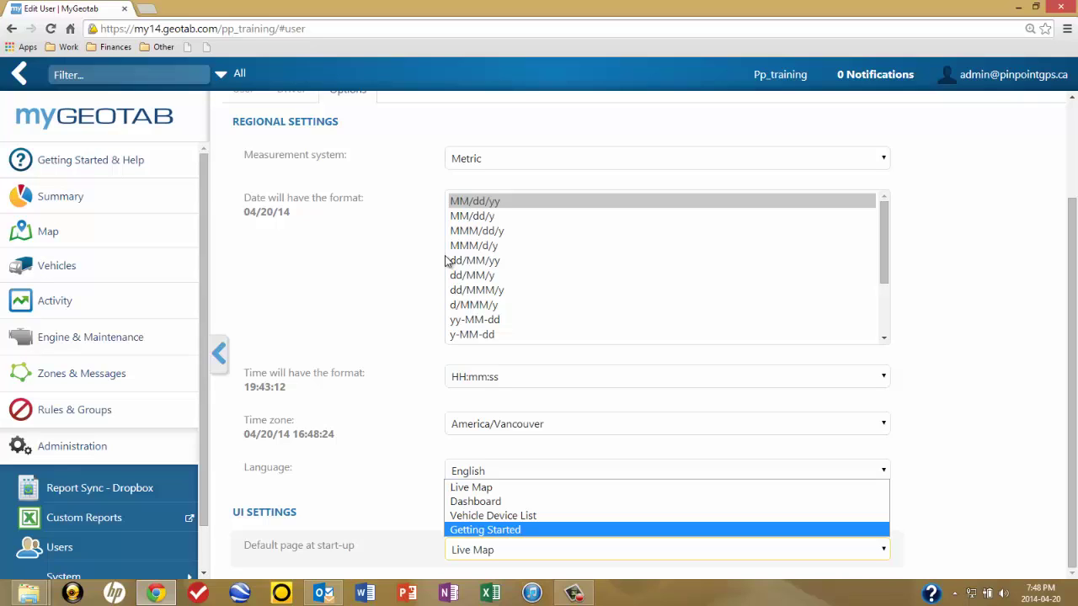
key("Up")
key("Up")
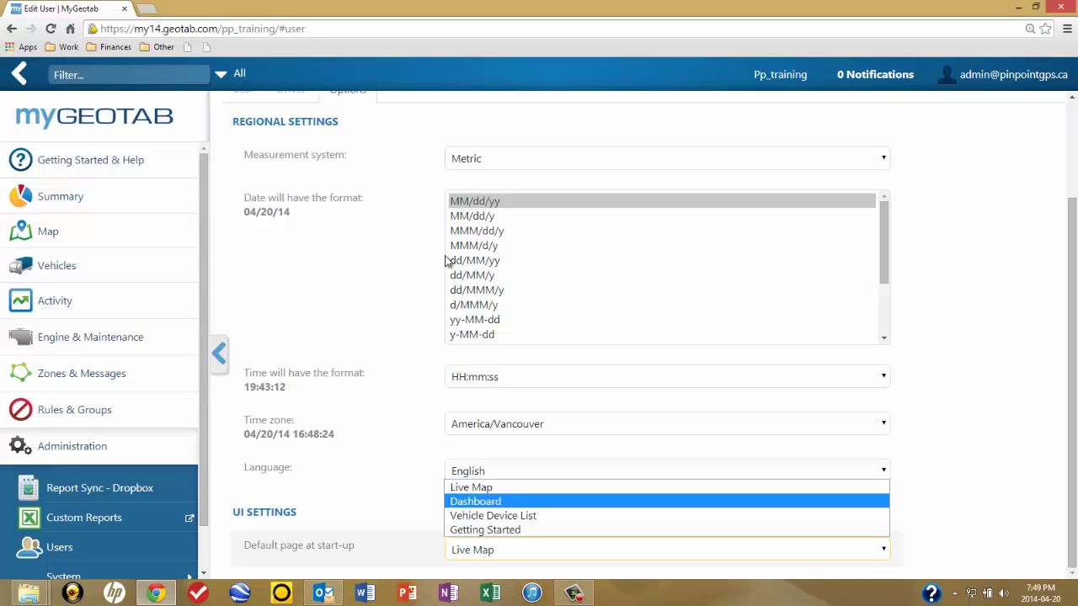
key("Return")
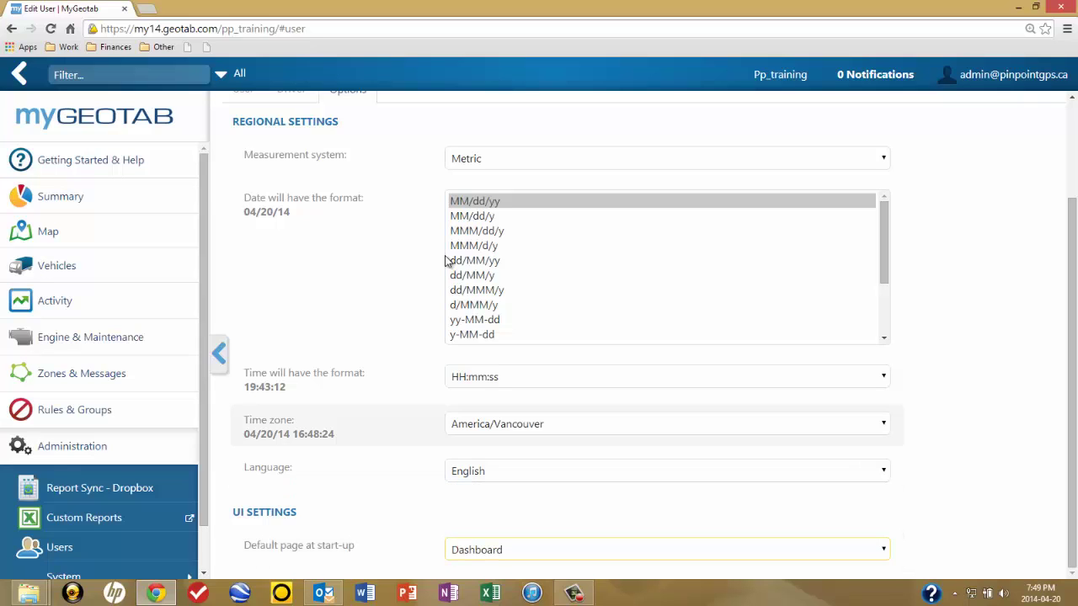
scroll(447, 261, "up", 2)
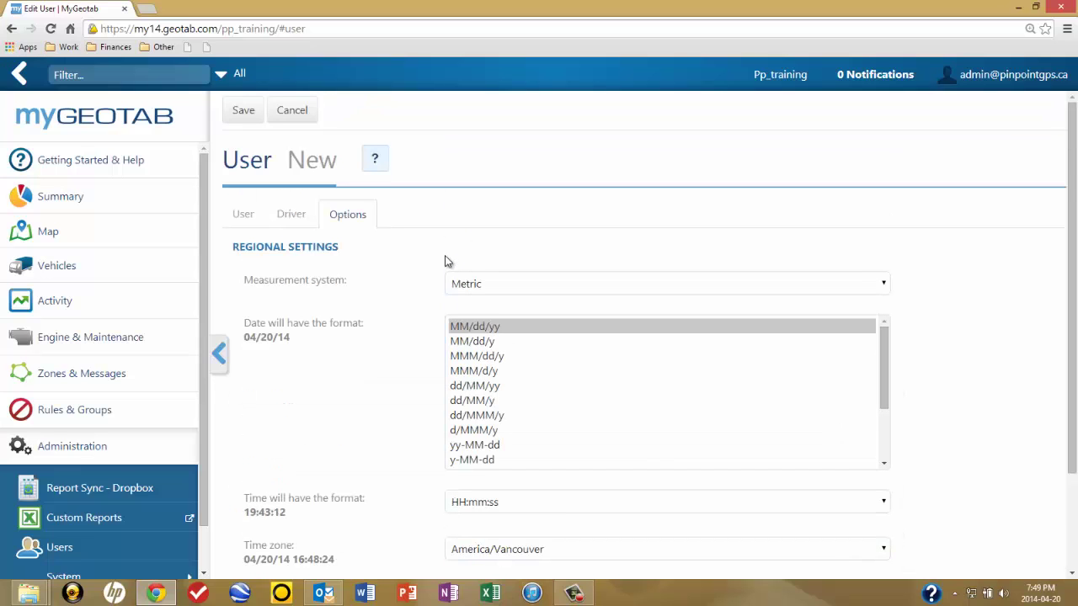